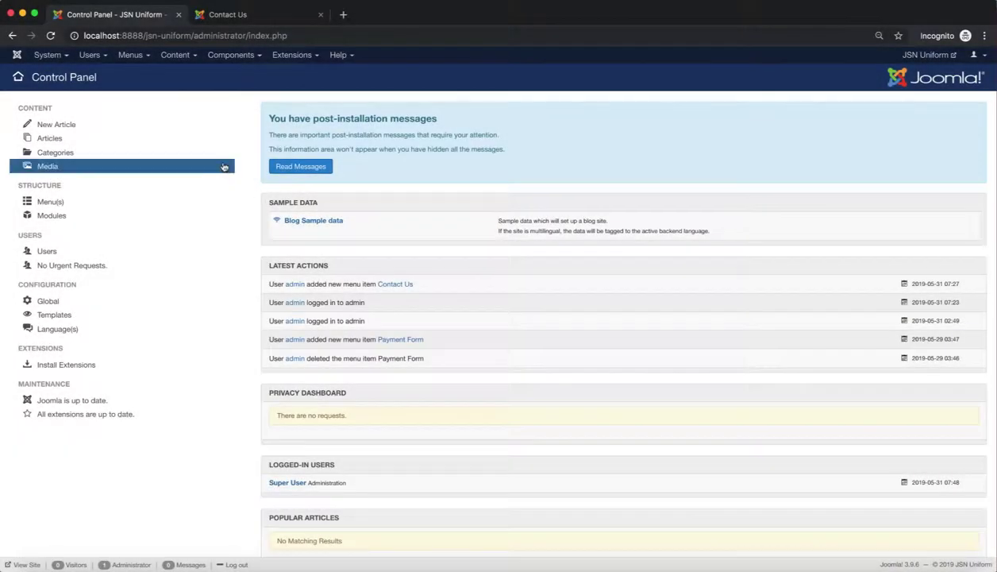
Open the JSN UniForm Forms Manager from the Components menu
click(254, 56)
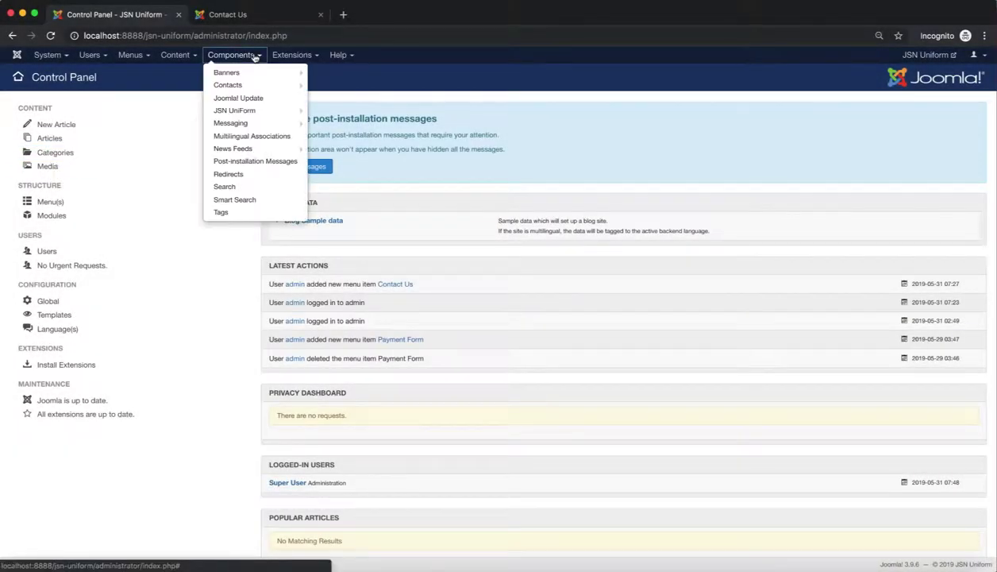
mouse_move(254, 110)
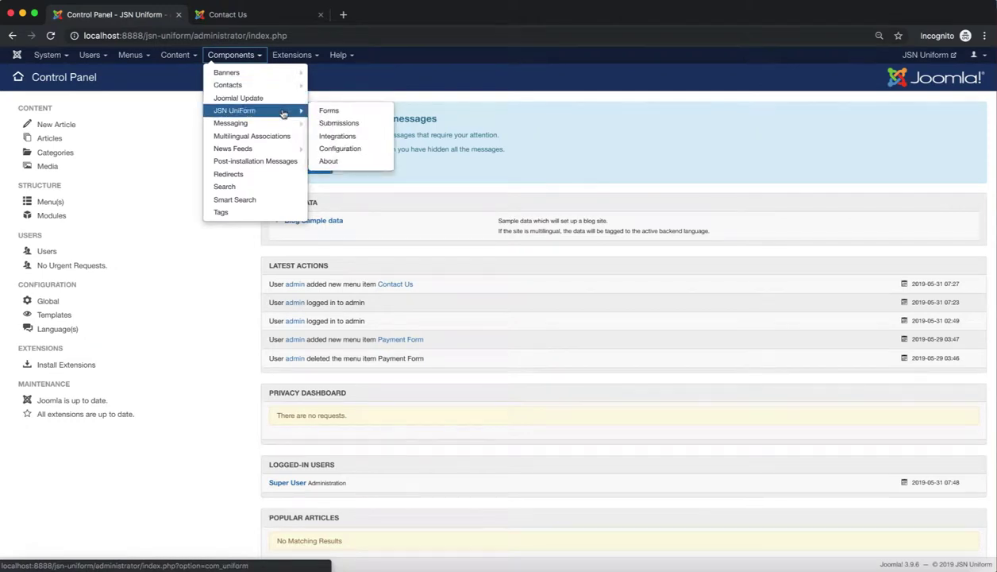
click(376, 112)
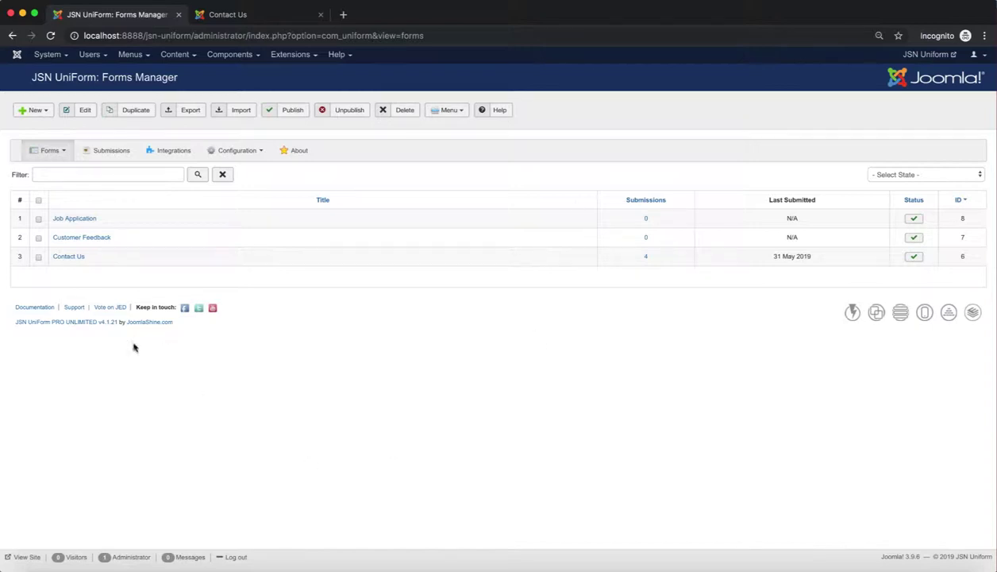
Set Save Submissions to Yes in the Contact Us form's Form Action settings, then Save & Close
click(69, 260)
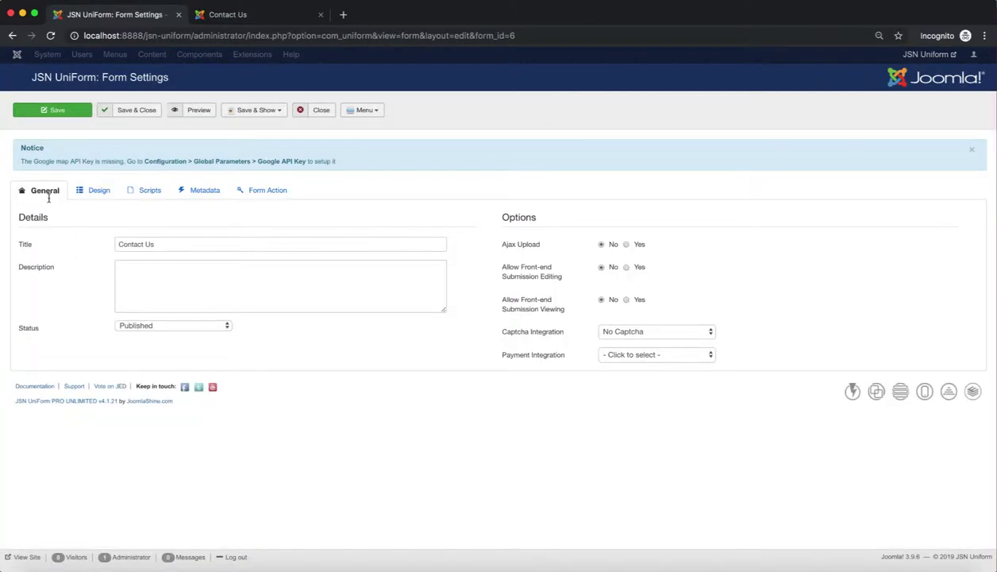
click(271, 196)
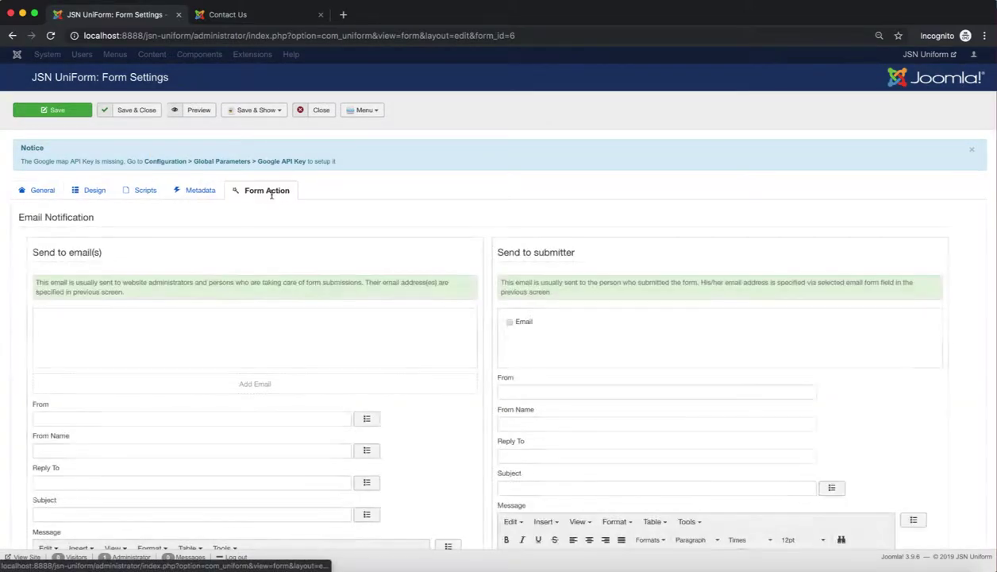
scroll(472, 467, down, 10)
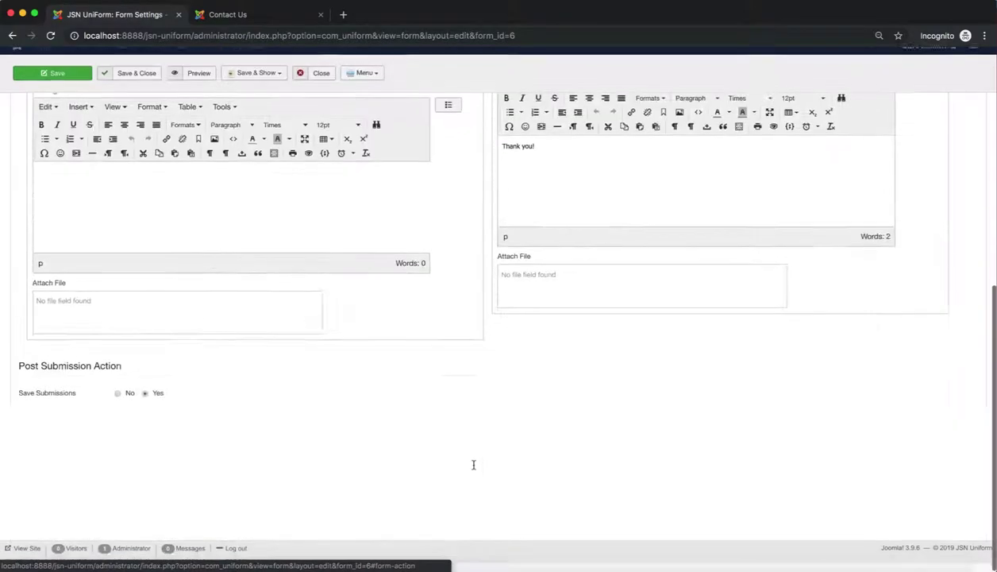
triple_click(54, 370)
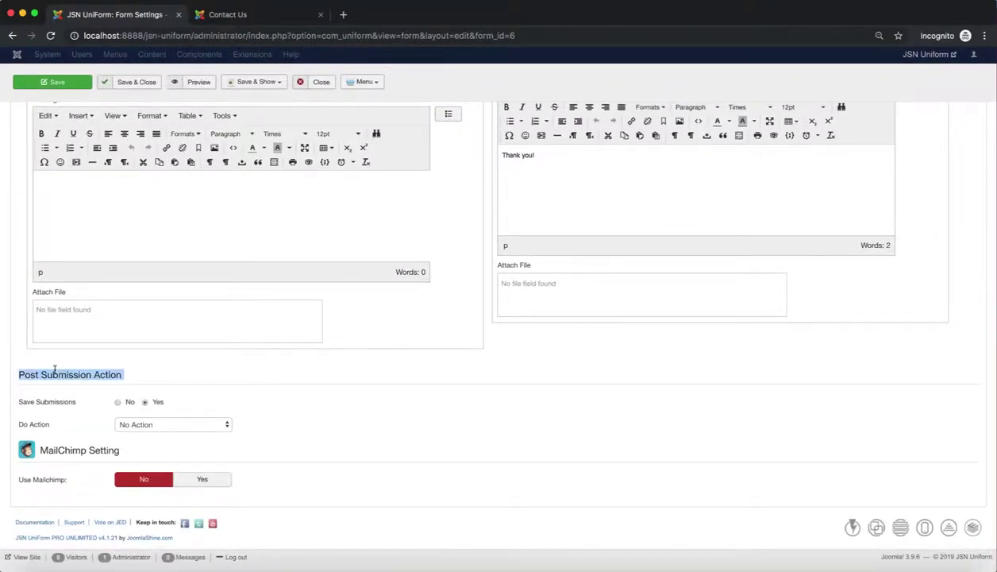
click(183, 387)
click(146, 403)
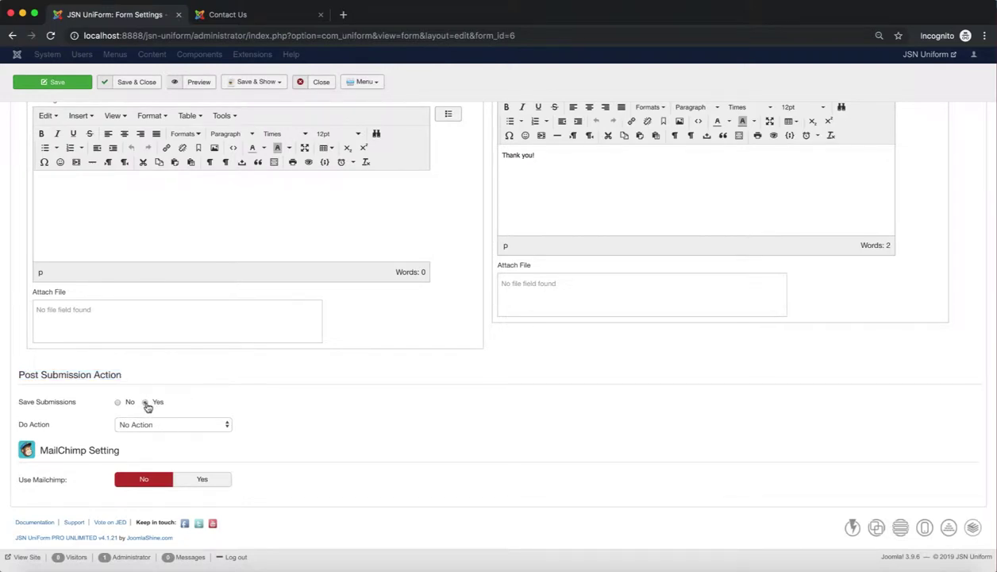
scroll(384, 394, up, 10)
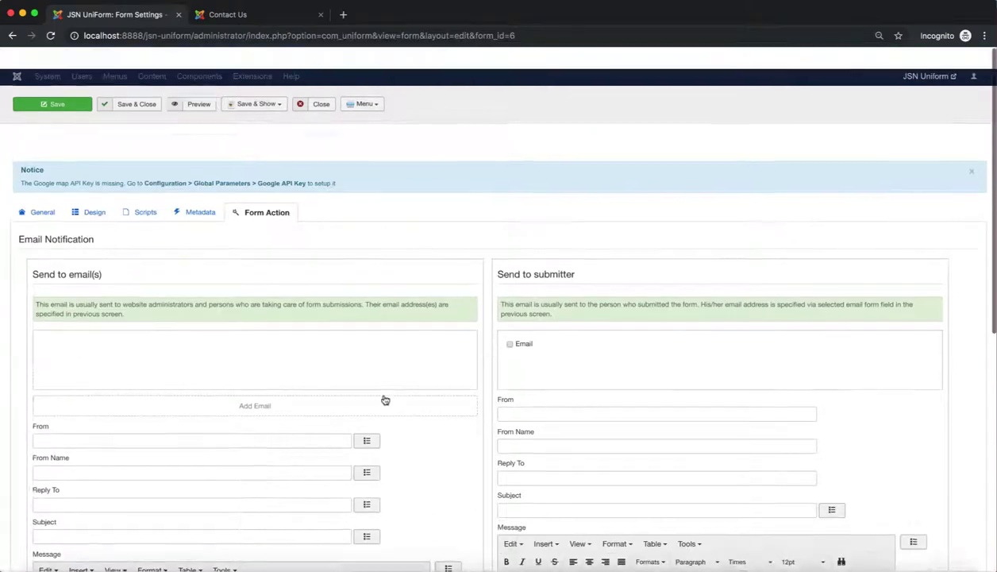
click(131, 112)
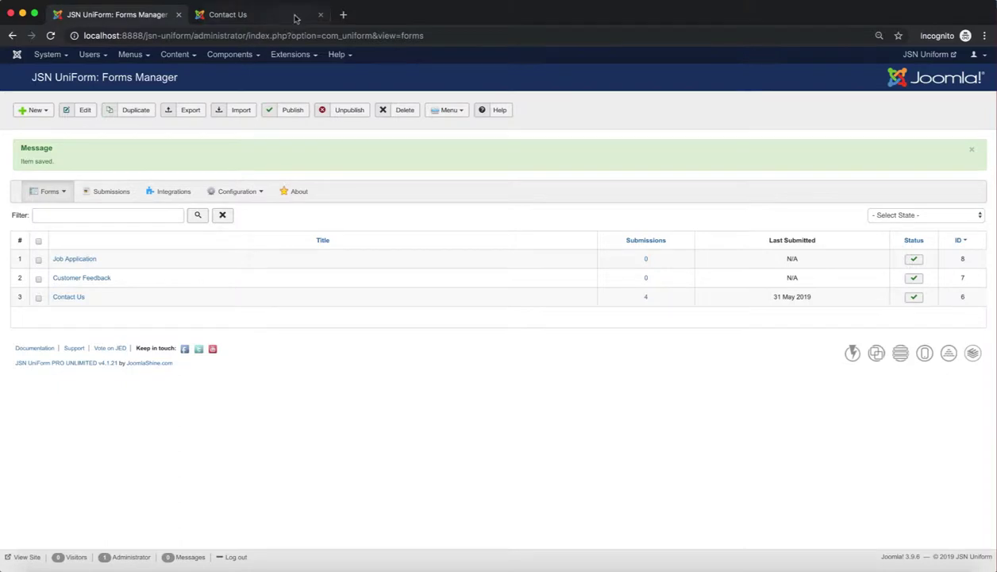
On the front-end Contact Us page, enter the sender's name, e-mail and website joomlashine.com
click(296, 18)
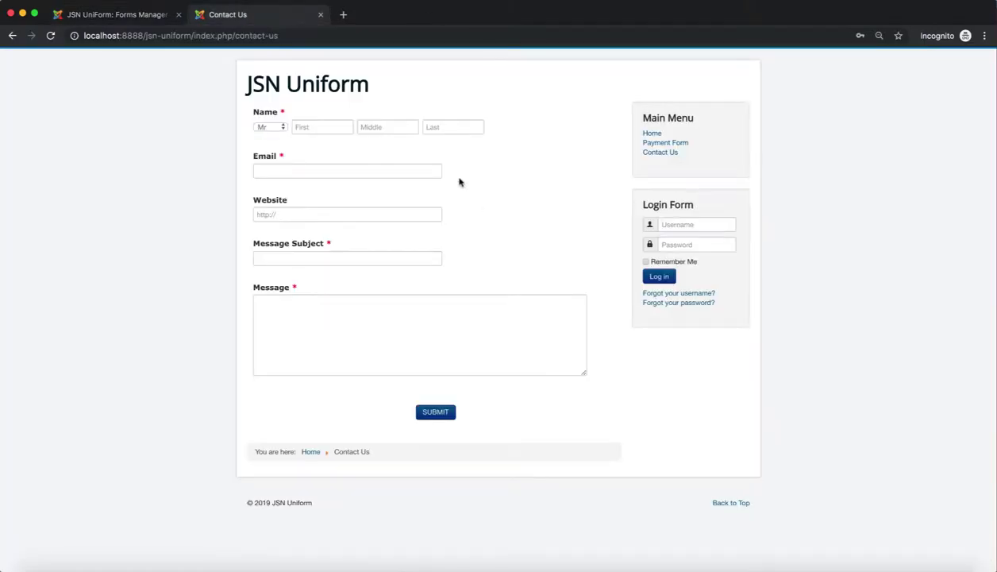
click(310, 127)
text(Tester)
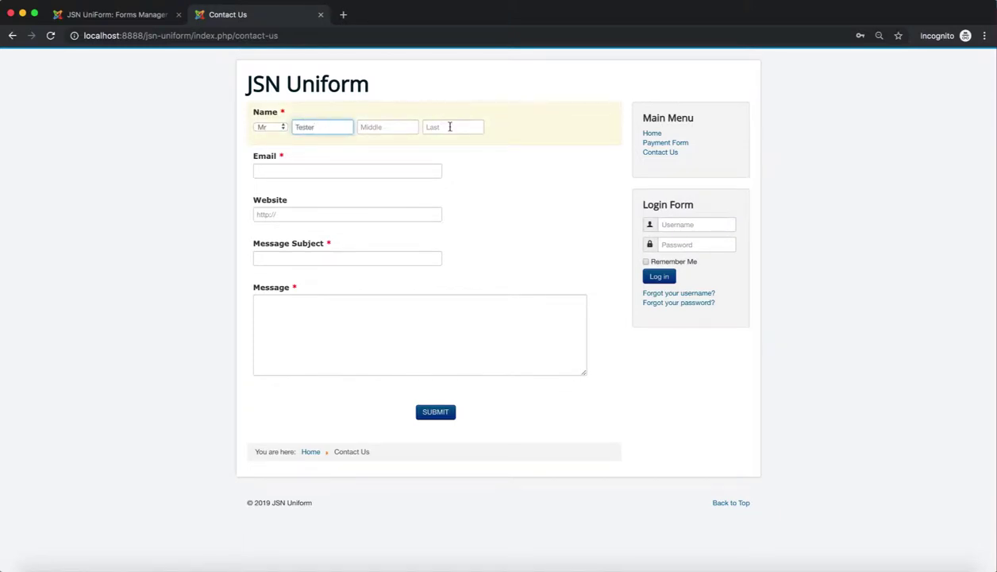
click(449, 127)
text(02)
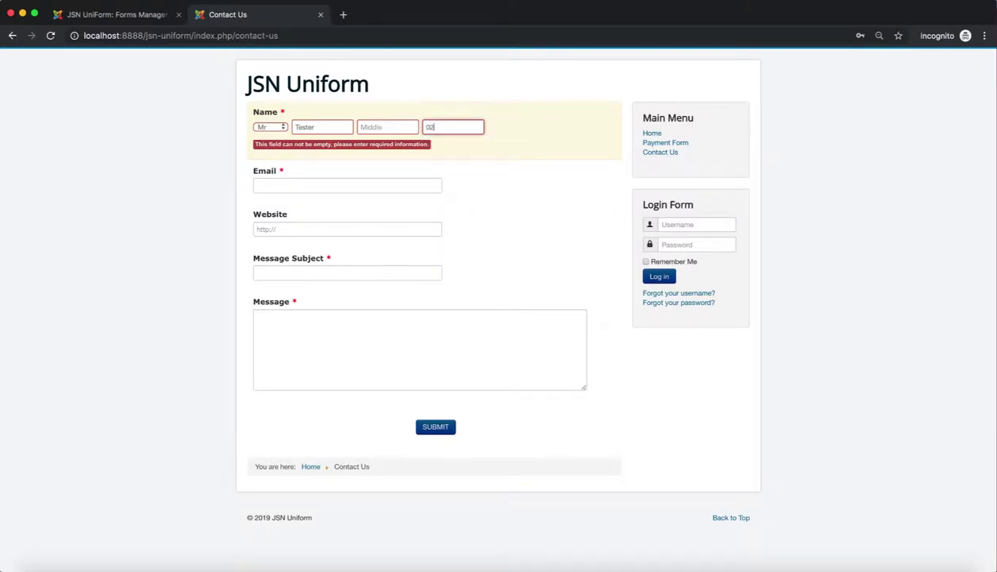
click(378, 184)
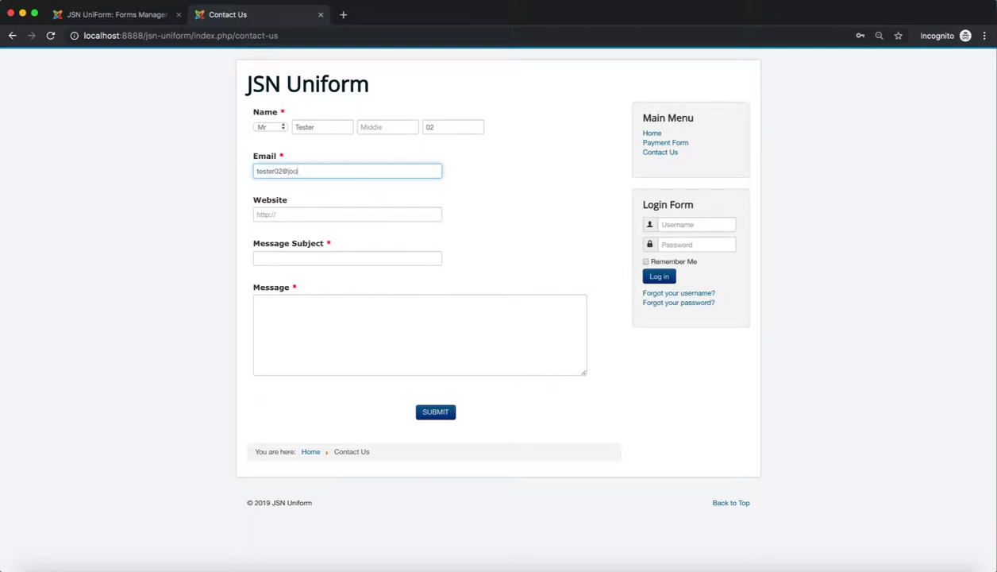
click(362, 215)
text(joomlashine)
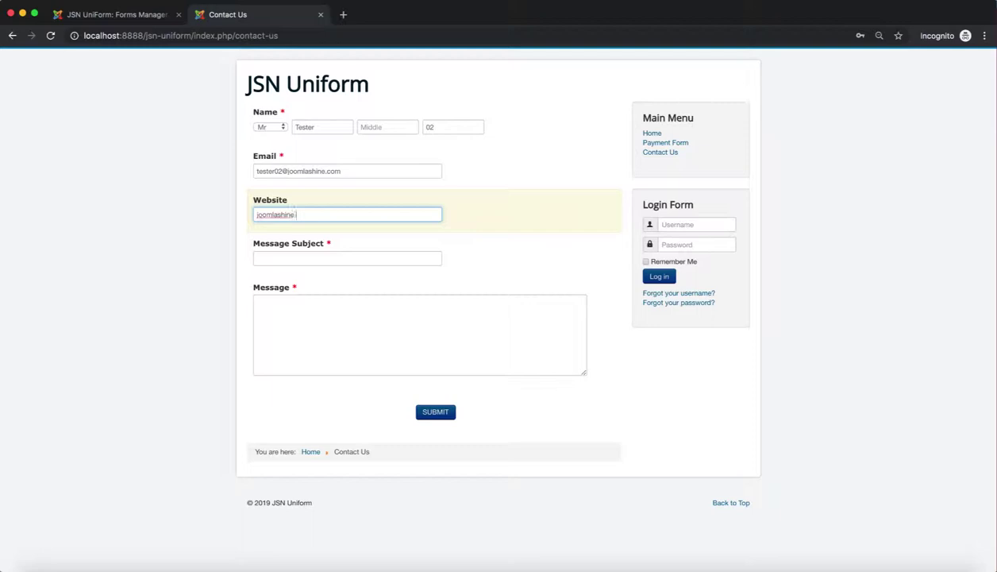
text(.com)
Enter subject 'Test Message 2', reuse it as the message, and submit the form
click(366, 260)
text(Test Message 2)
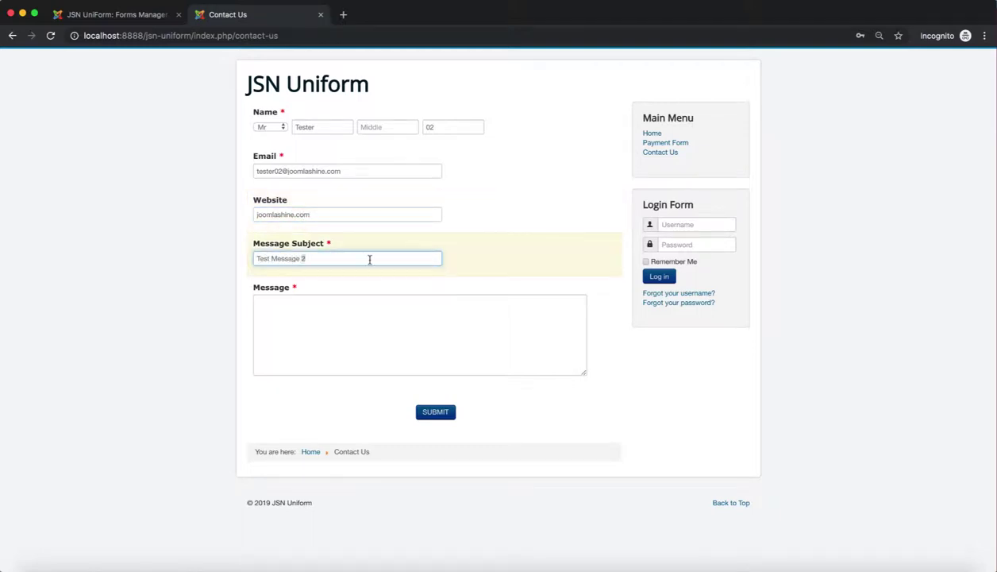
key(super+a)
key(super+c)
click(365, 315)
key(super+v)
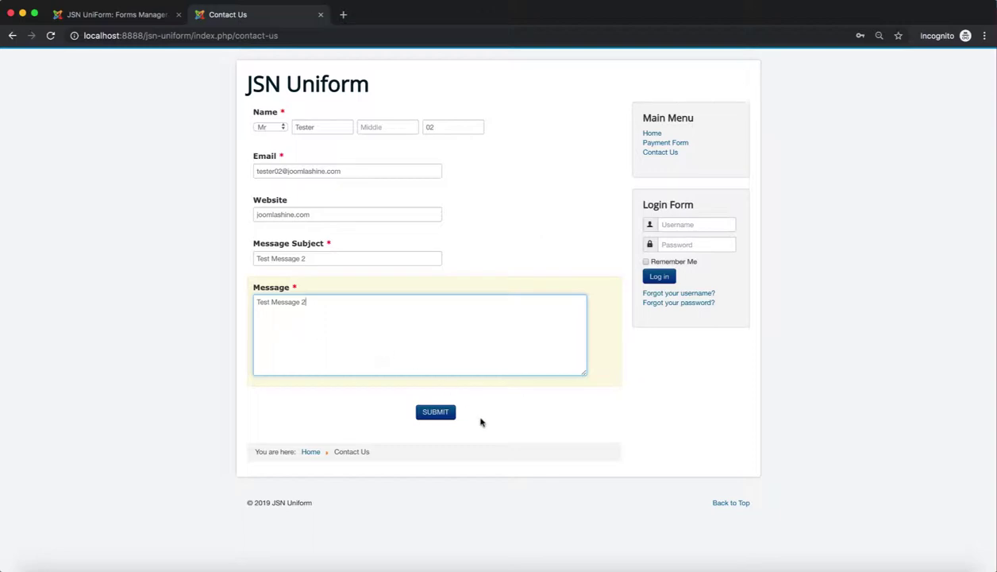
click(480, 422)
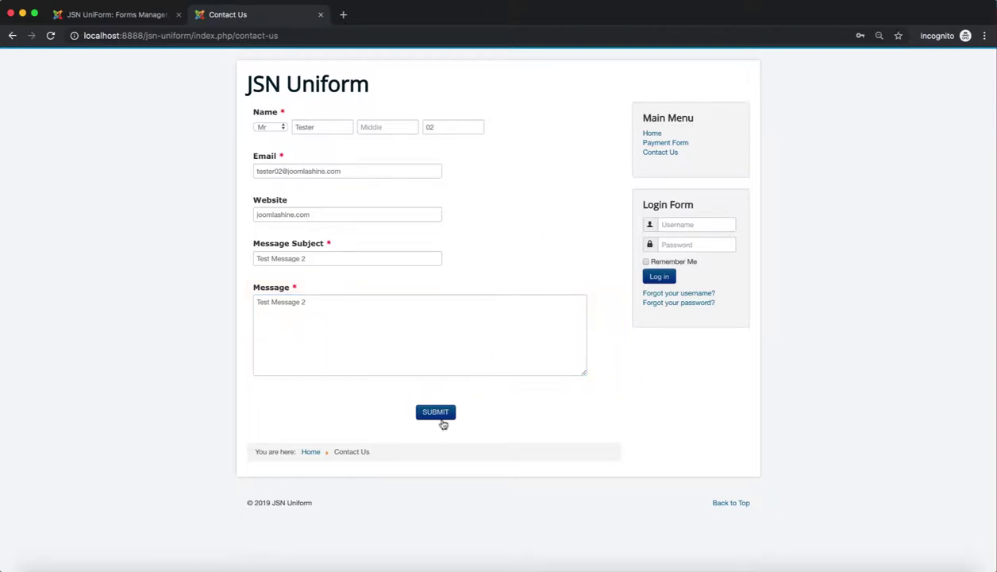
click(440, 419)
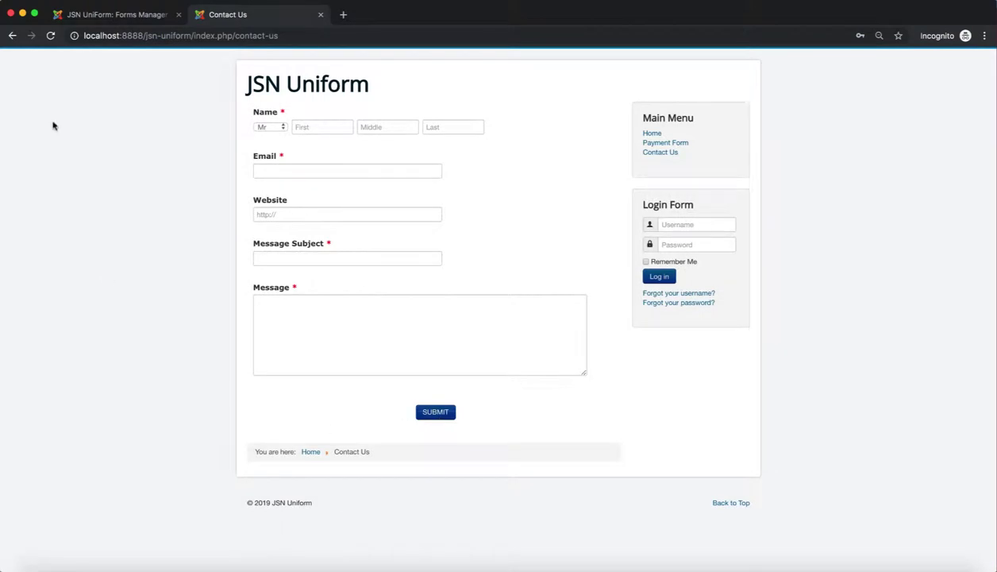
Show the Contact Us form's entries in the admin Submissions Manager
click(114, 17)
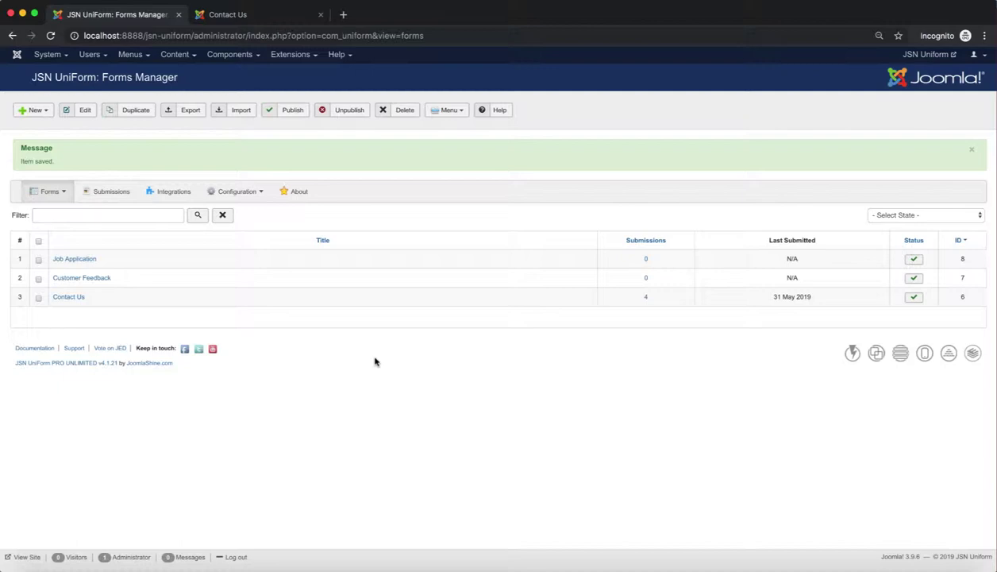
click(111, 197)
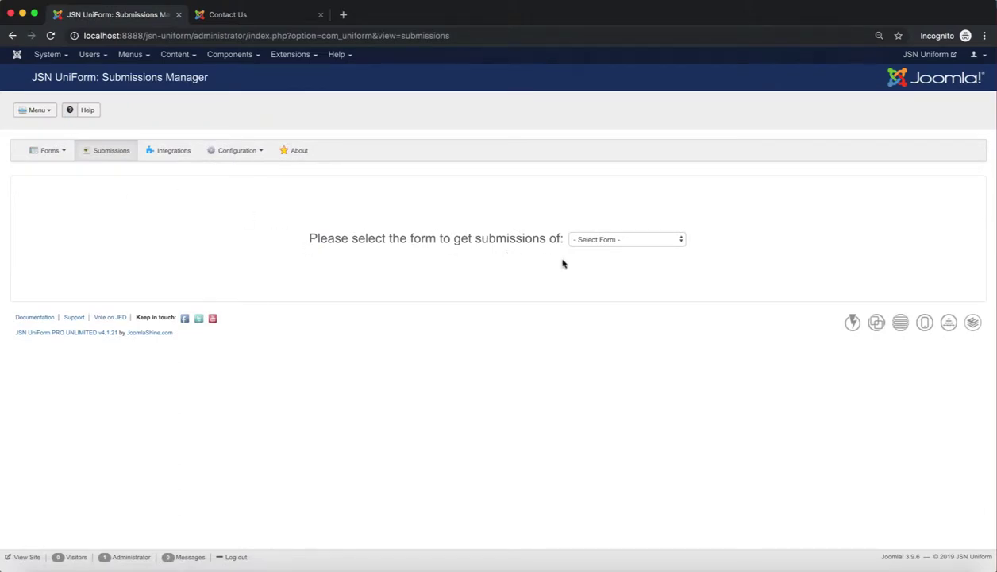
click(662, 247)
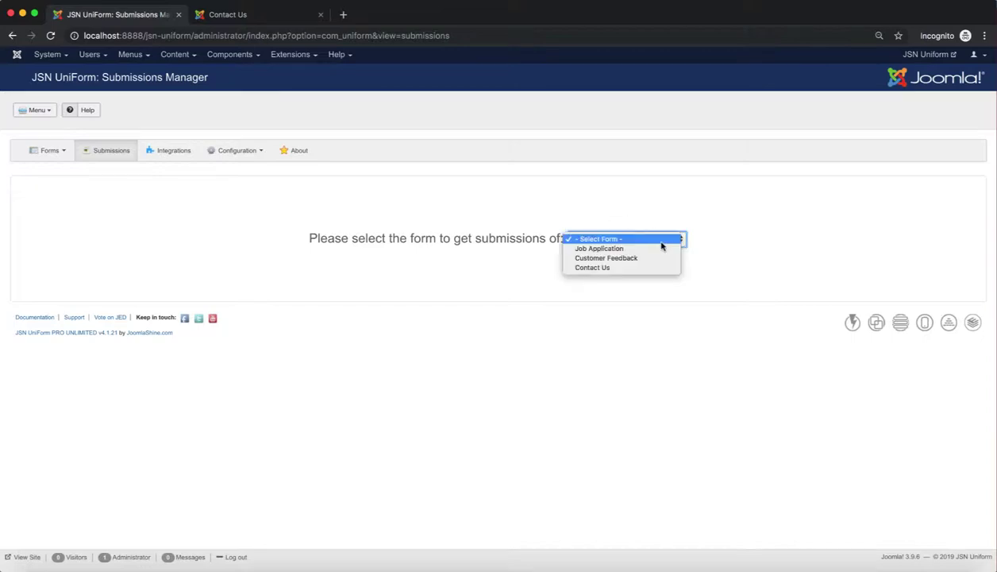
click(630, 268)
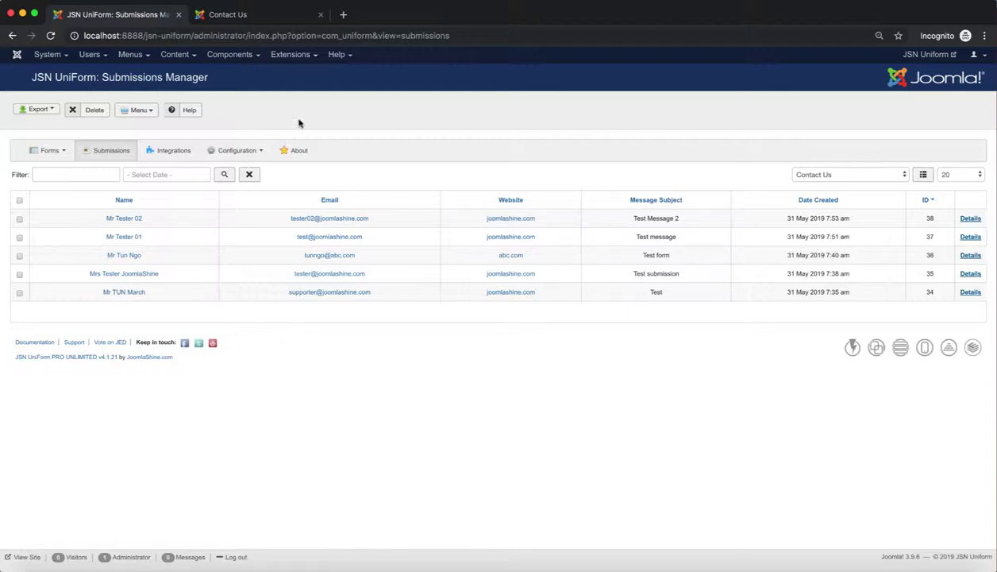
Close the Export menu unused and dismiss the warning from deleting with nothing selected
click(52, 111)
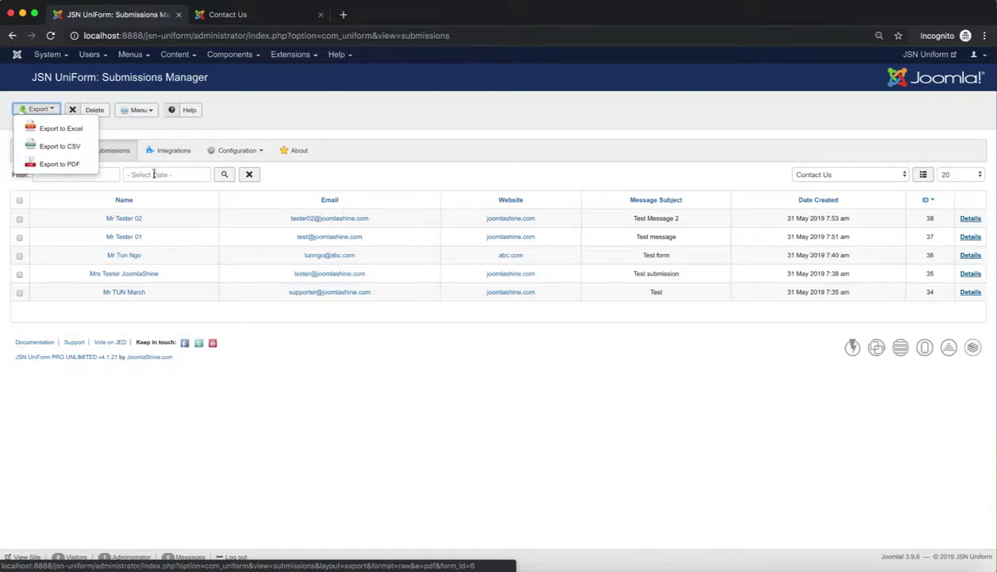
click(179, 135)
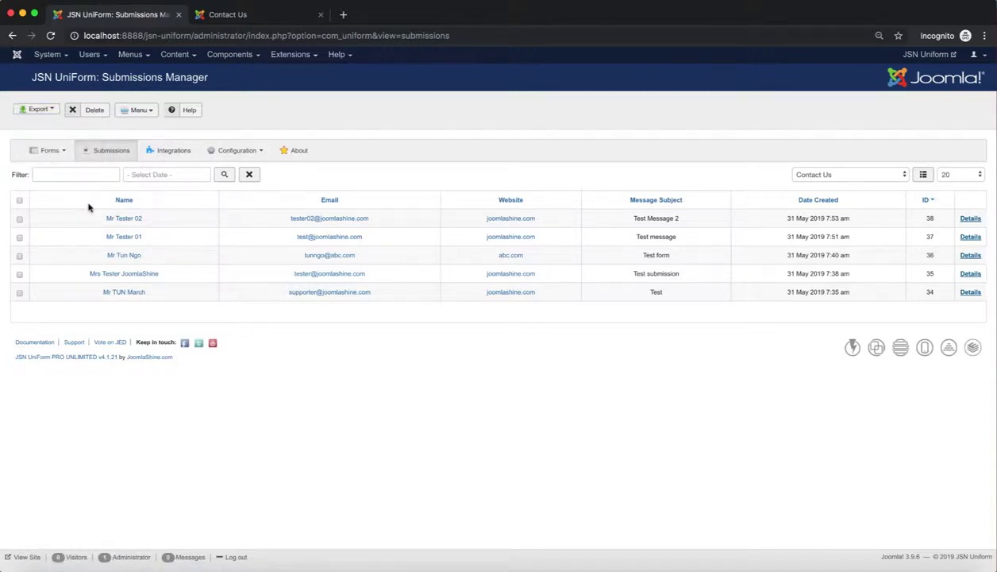
click(94, 112)
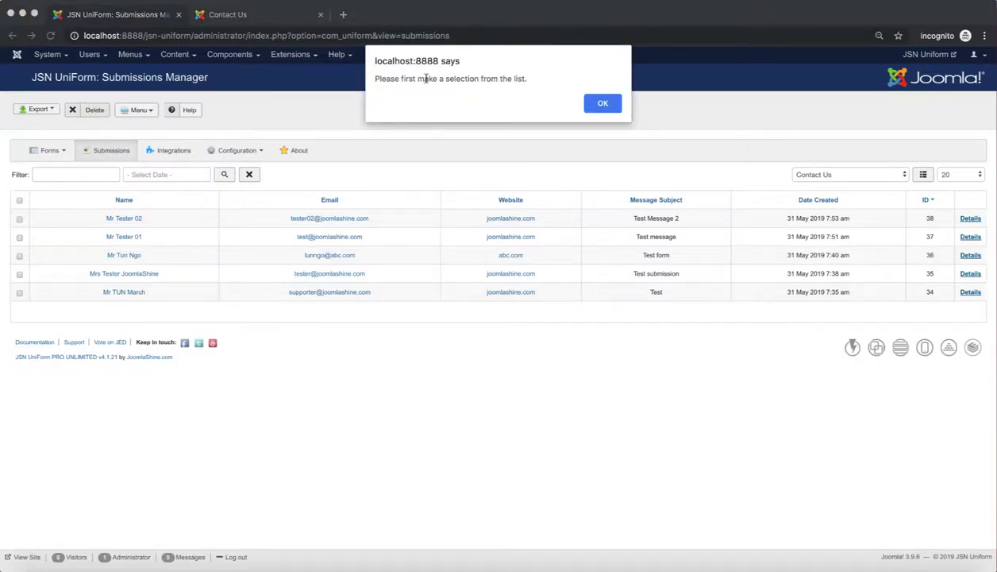
double_click(426, 79)
click(535, 78)
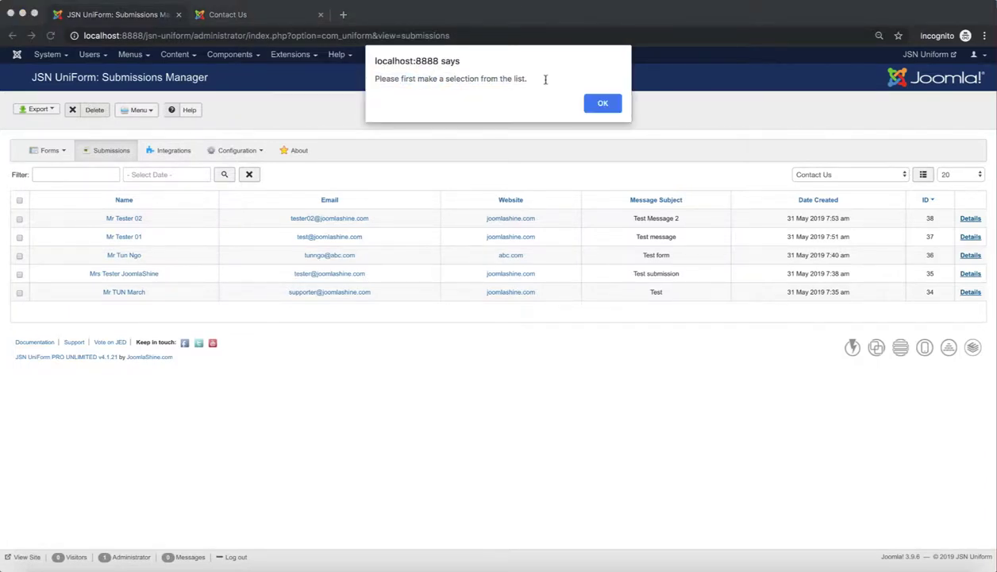
click(617, 105)
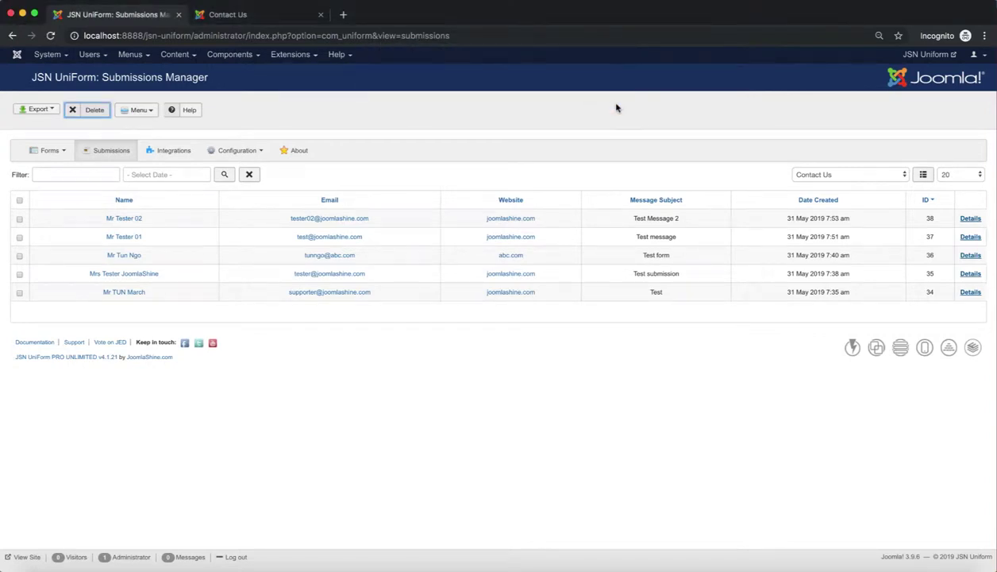
Delete the two older tester submissions, confirming the deletion
click(19, 291)
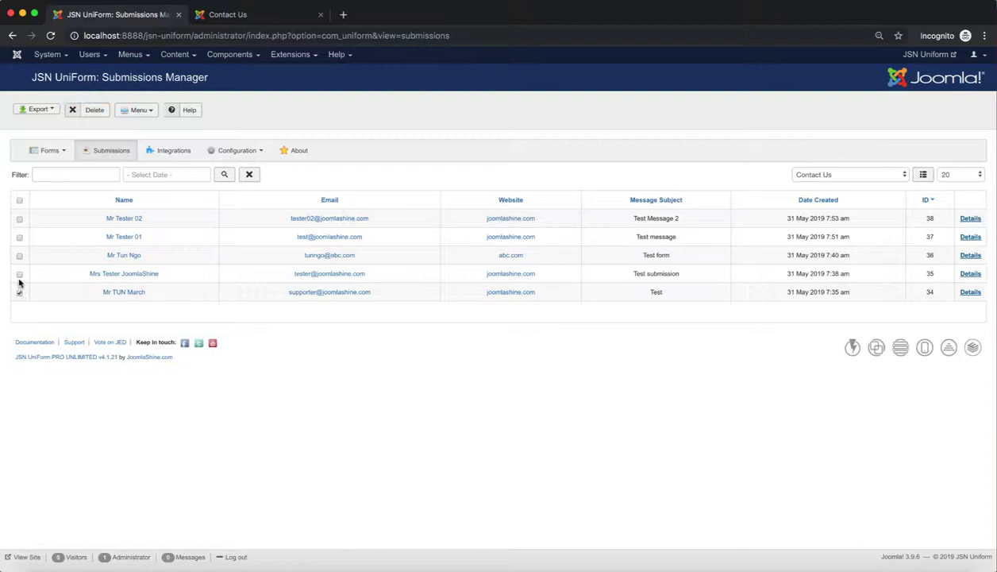
click(19, 275)
click(106, 111)
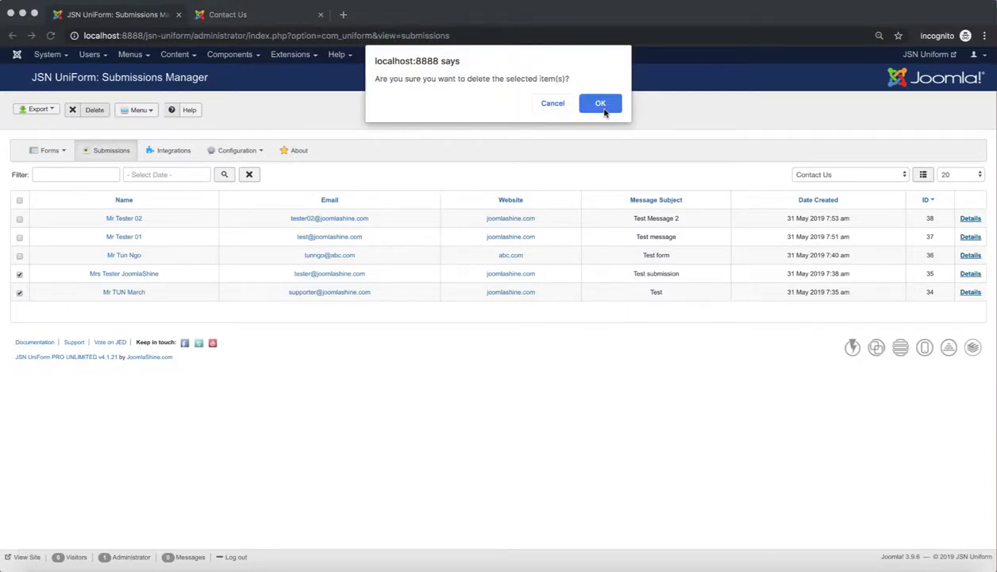
click(601, 104)
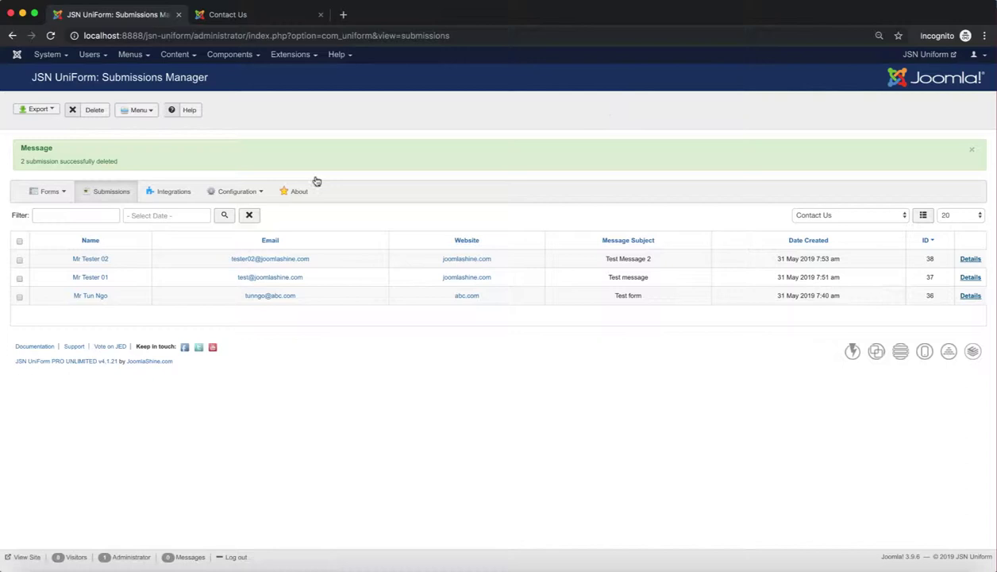
click(973, 151)
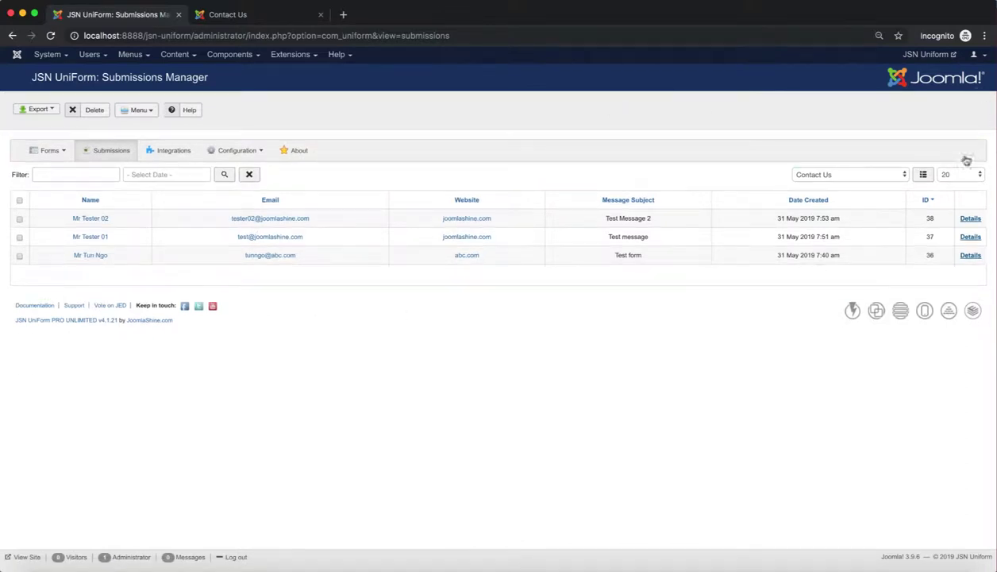
Filter Contact Us submissions by the name 'Tun' and the date Today
click(59, 176)
text(Tun)
key(Return)
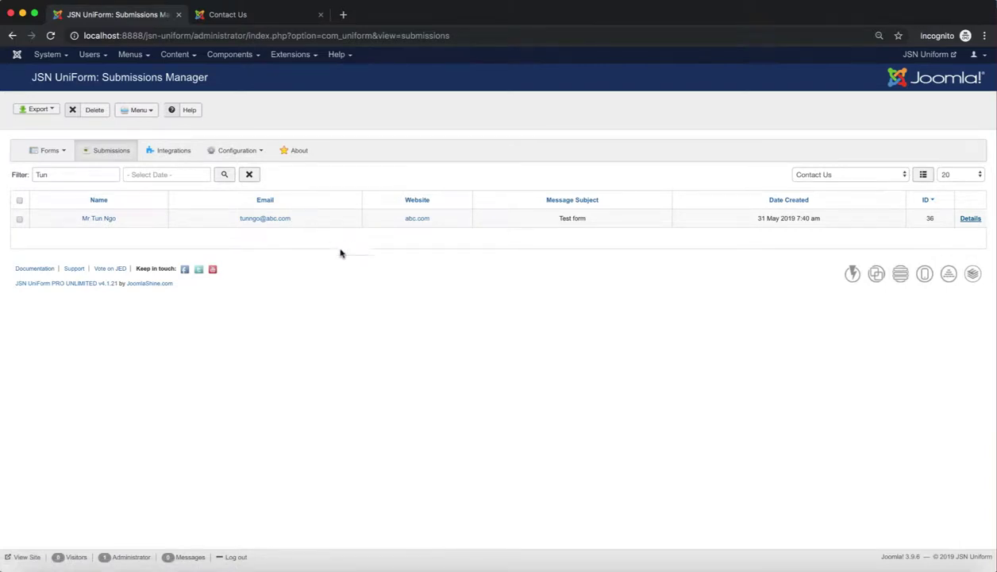
click(154, 175)
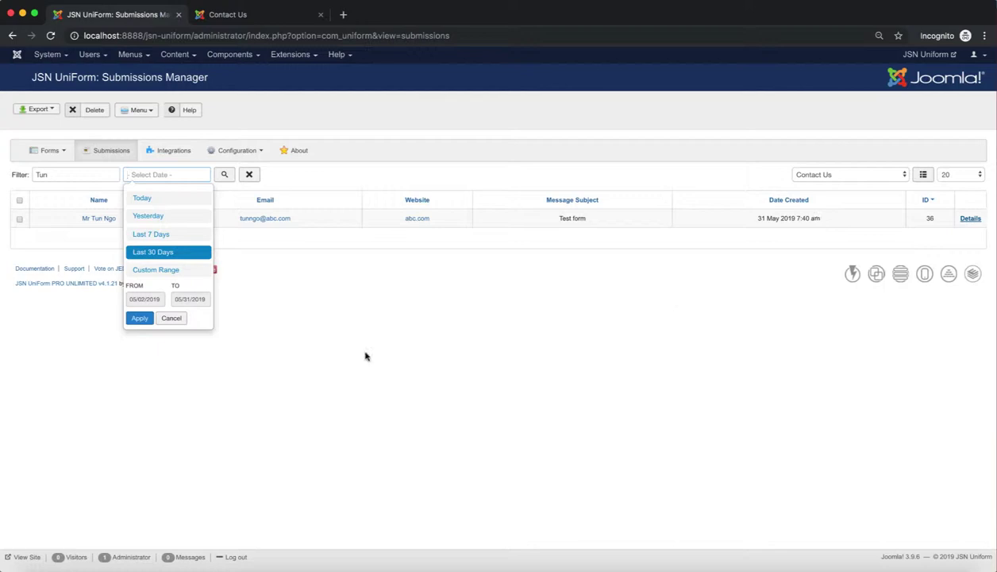
click(171, 199)
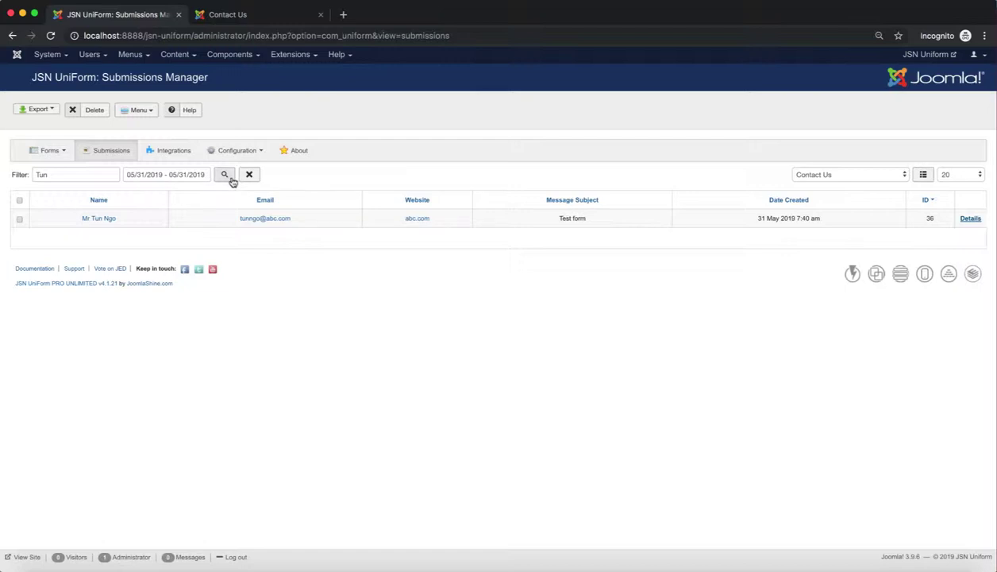
Remove the 'Tun' name filter and search again, keeping the Today date filter
double_click(82, 174)
key(BackSpace)
click(225, 175)
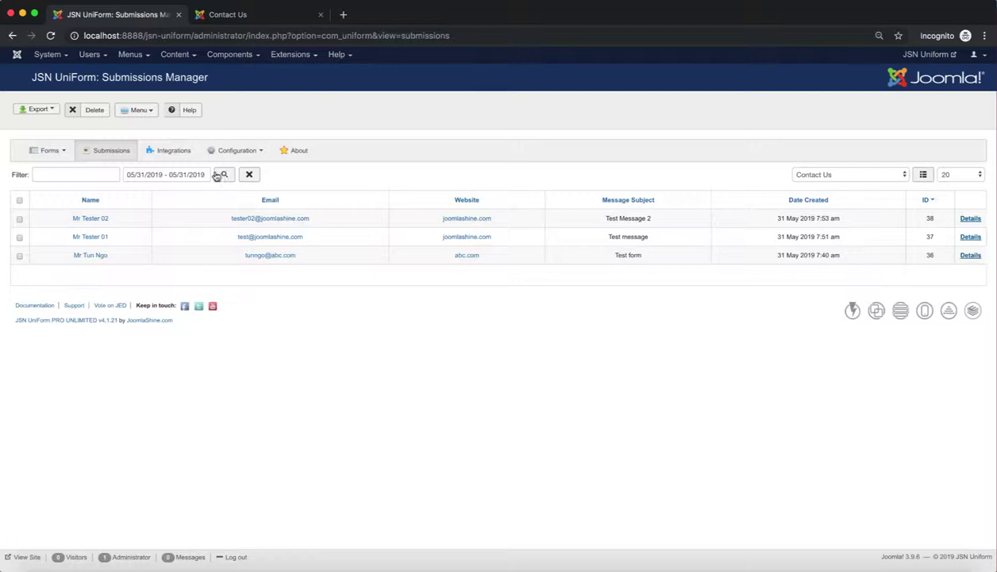
Clear all submission filters, keeping Contact Us as the selected form
click(248, 174)
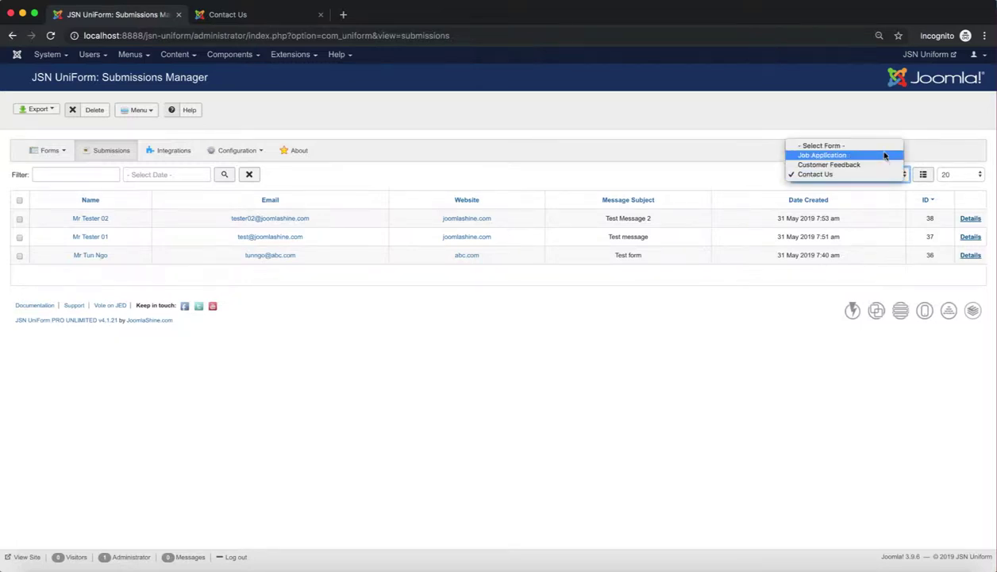
click(879, 194)
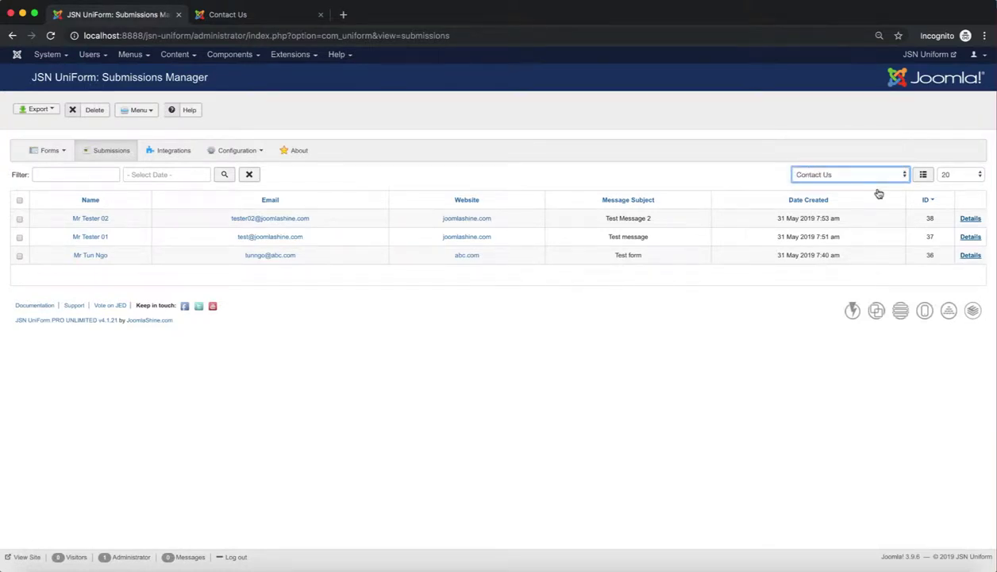
click(744, 167)
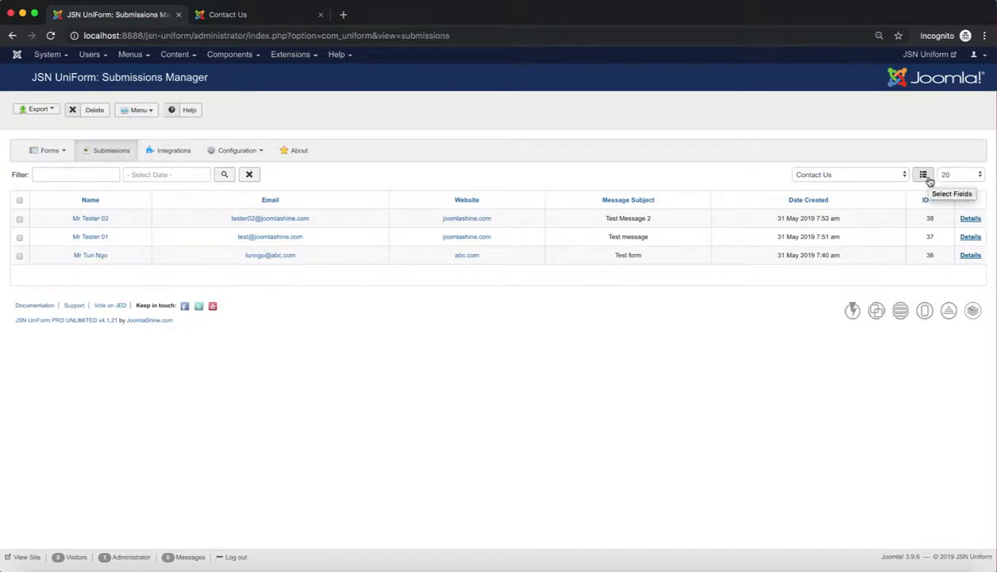
Hide the Message Subject column via Select Fields, then show it again
click(924, 175)
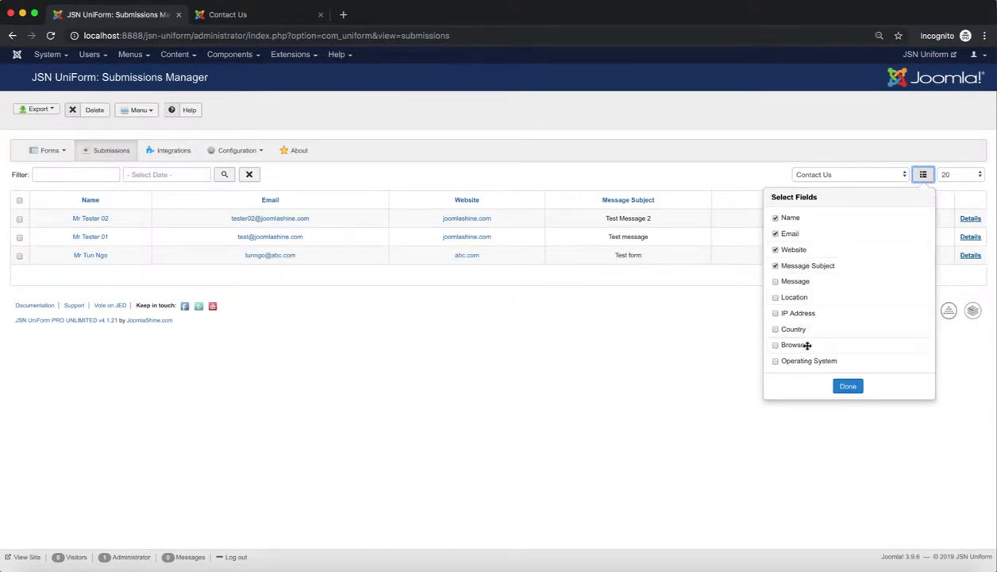
click(776, 267)
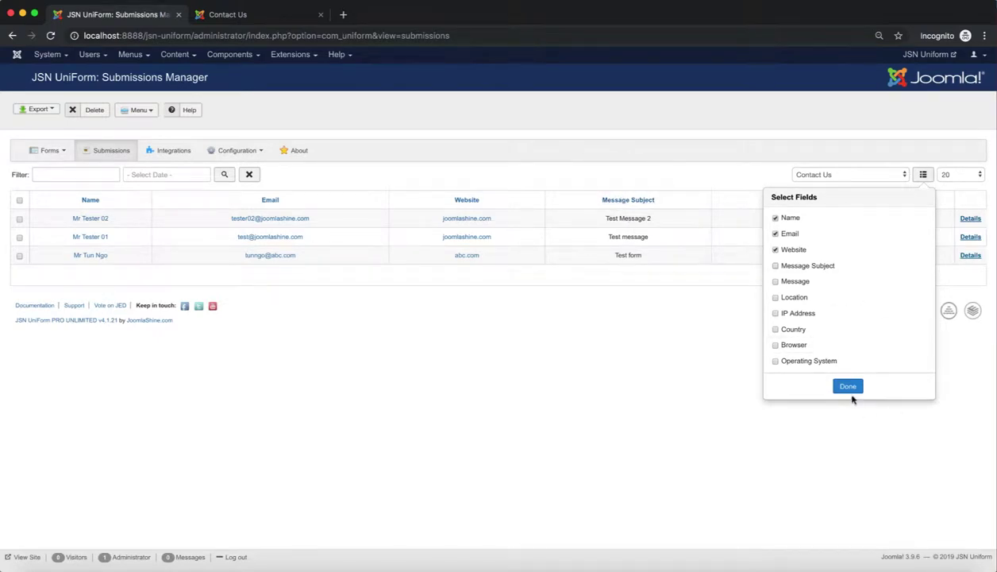
click(847, 387)
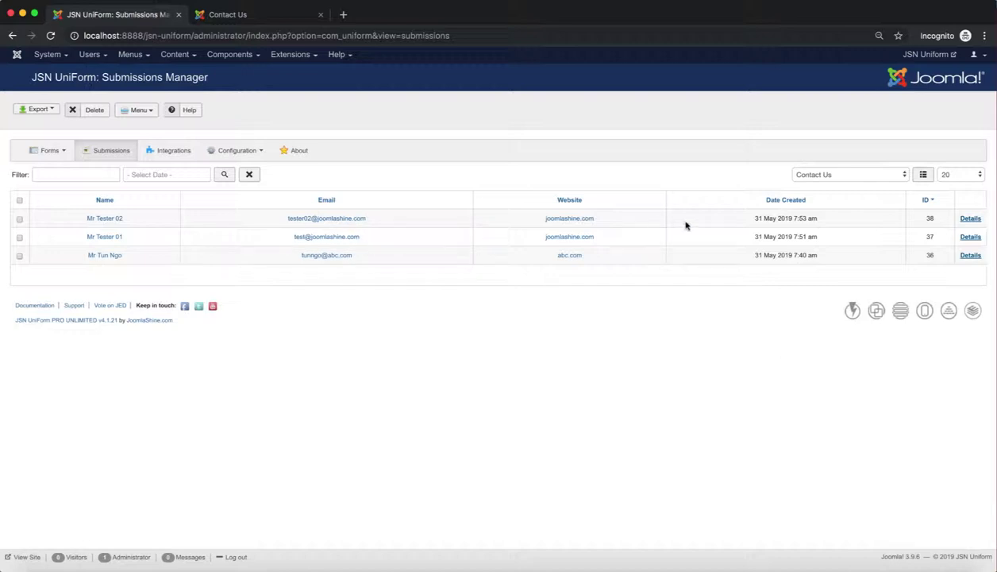
click(933, 179)
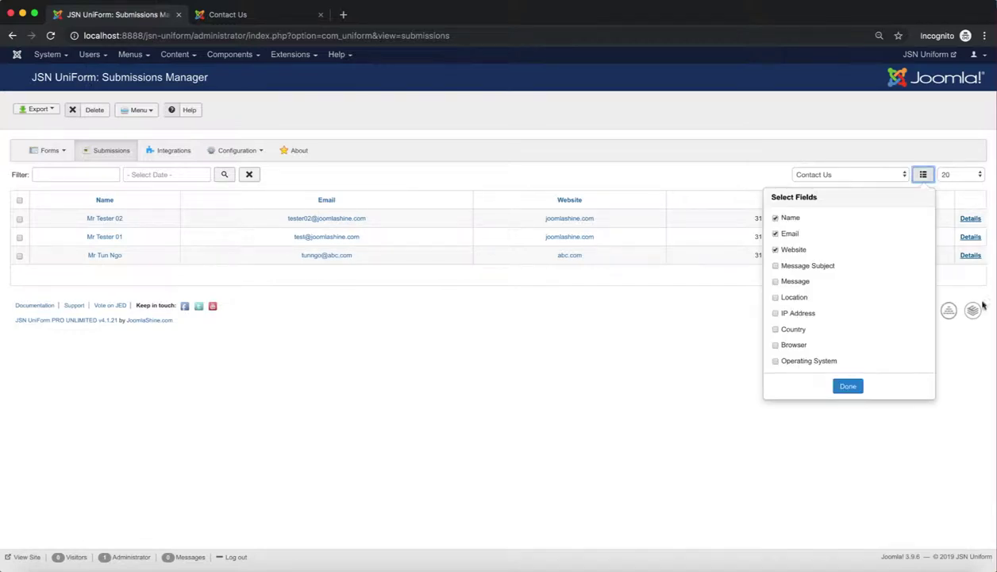
click(776, 267)
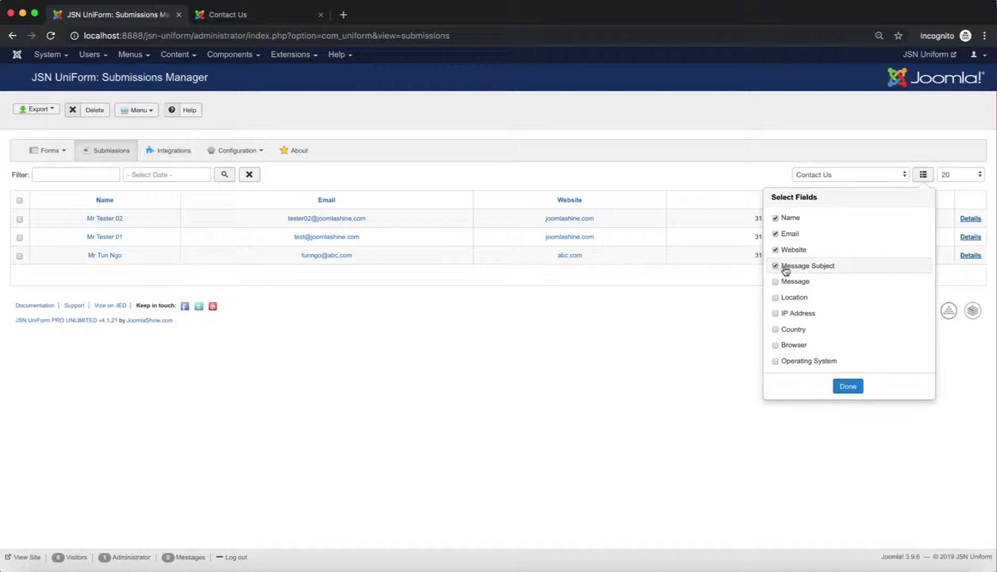
click(855, 389)
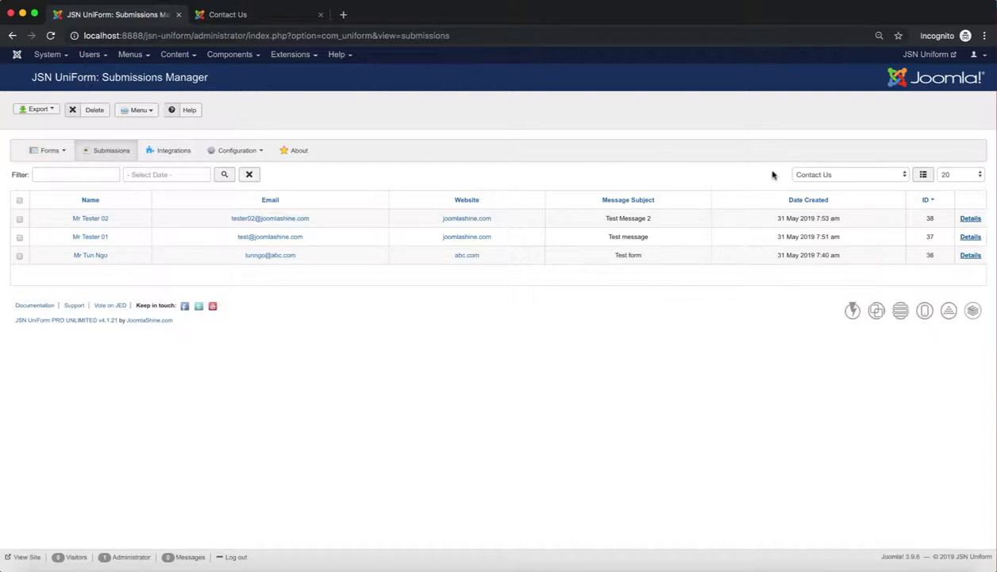
click(979, 179)
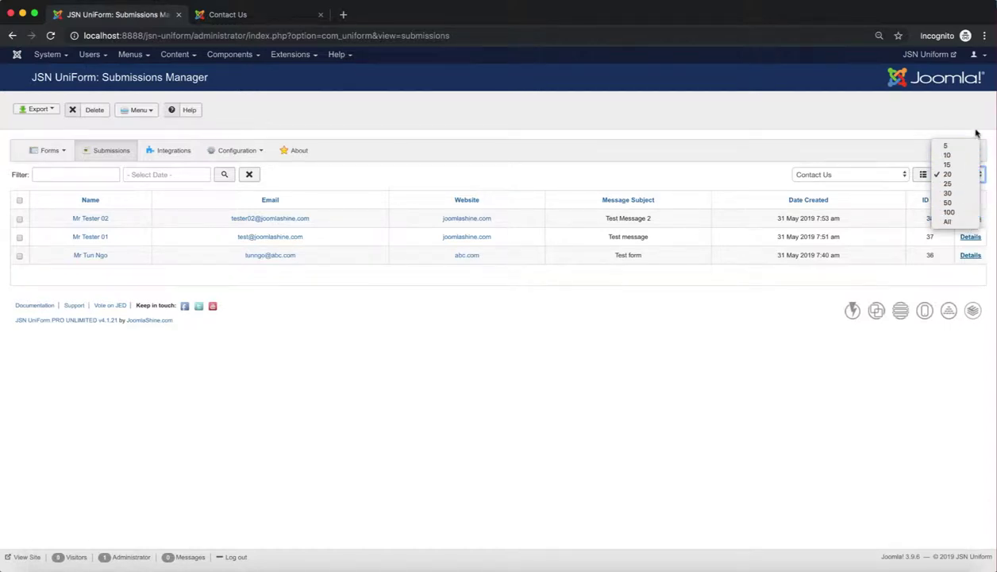
click(867, 362)
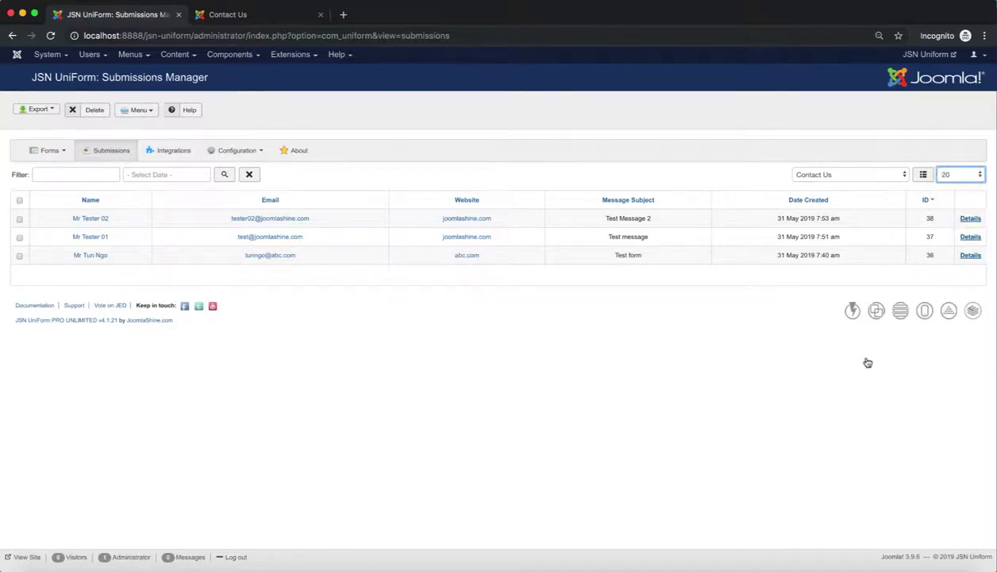